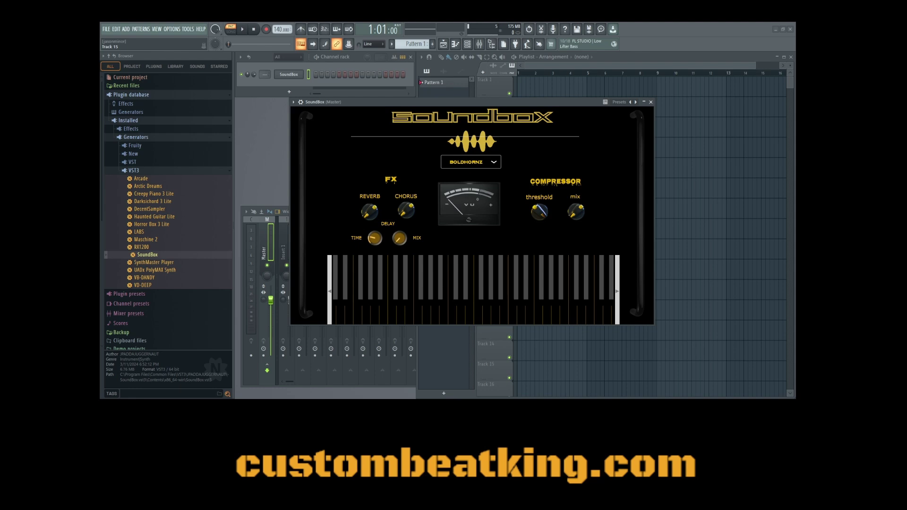
- Browse the SoundBox preset list and load the 808 preset
{"action": "key", "text": "ctrl+s"}
{"action": "scroll", "coordinate": [439, 162], "scroll_direction": "down", "scroll_amount": 4}
{"action": "scroll", "coordinate": [440, 163], "scroll_direction": "down", "scroll_amount": 4}
{"action": "scroll", "coordinate": [439, 163], "scroll_direction": "down", "scroll_amount": 3}
{"action": "scroll", "coordinate": [439, 162], "scroll_direction": "down", "scroll_amount": 5}
{"action": "scroll", "coordinate": [439, 163], "scroll_direction": "down", "scroll_amount": 4}
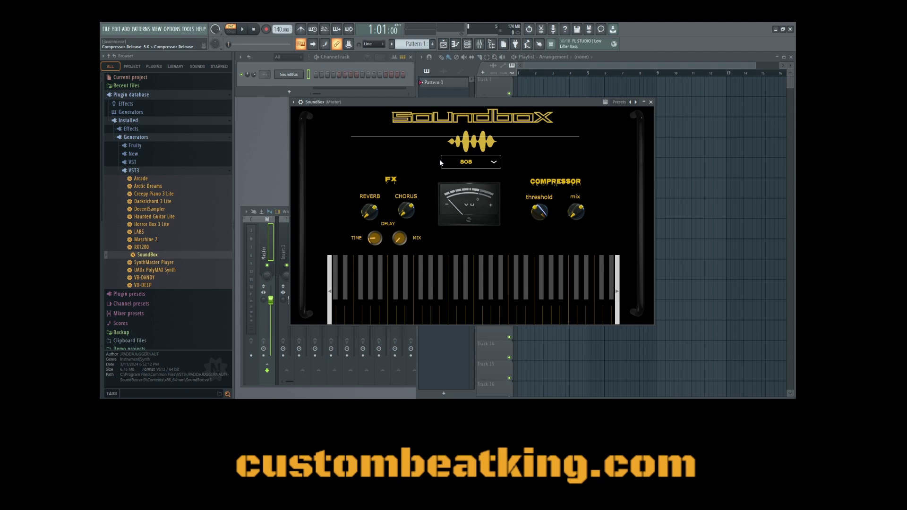
- Play a series of single low notes, including F4, G4 and D4, to audition the 808 preset
{"action": "key", "text": "n"}
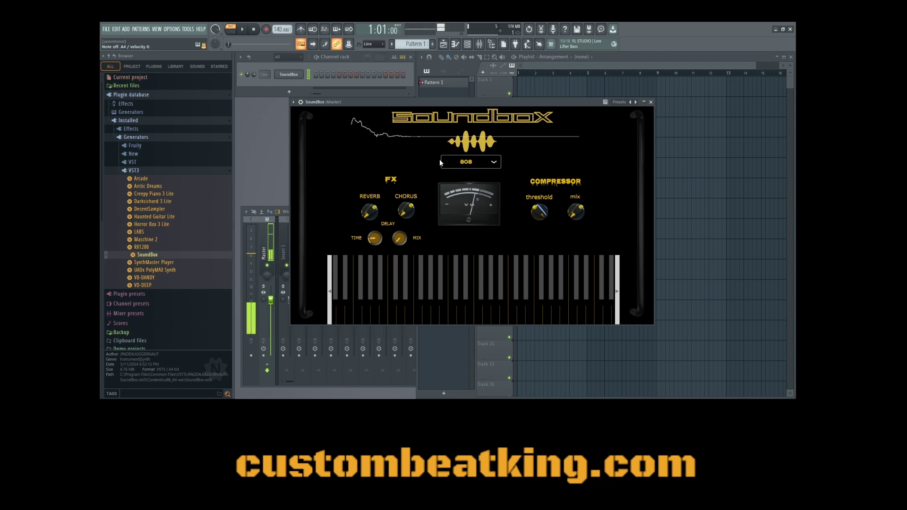
{"action": "key", "text": "v"}
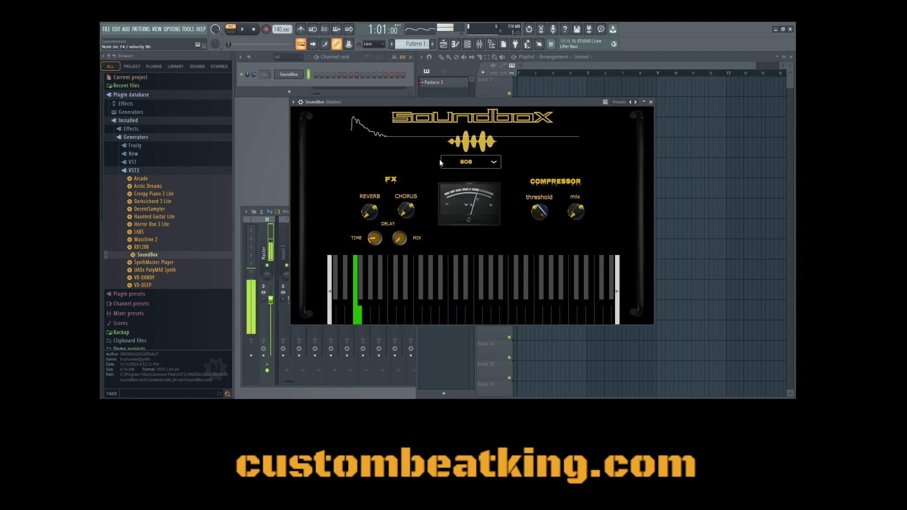
{"action": "key", "text": "b"}
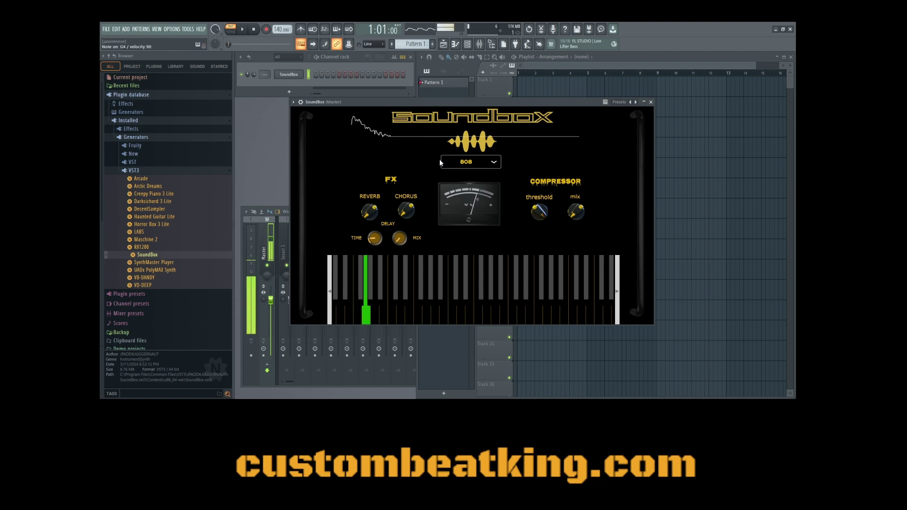
{"action": "key", "text": "c"}
{"action": "key", "text": "x"}
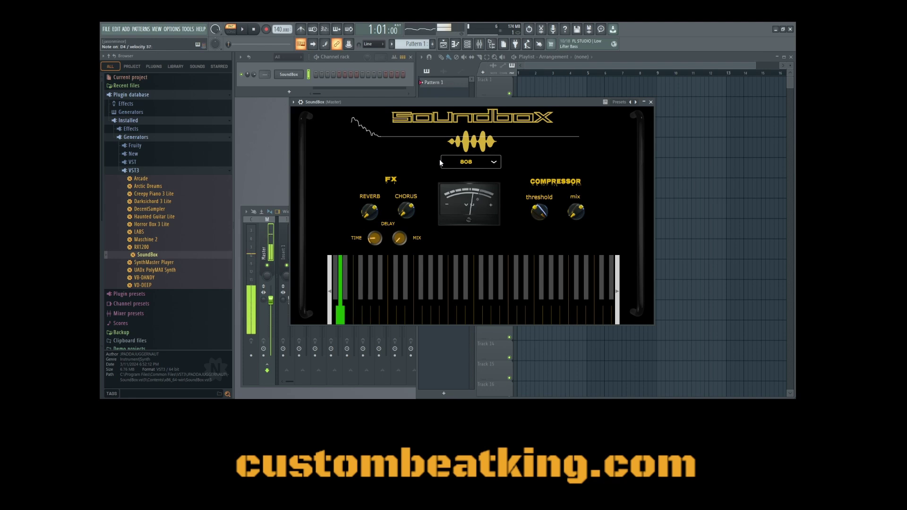
{"action": "key", "text": "x"}
{"action": "key", "text": "x"}
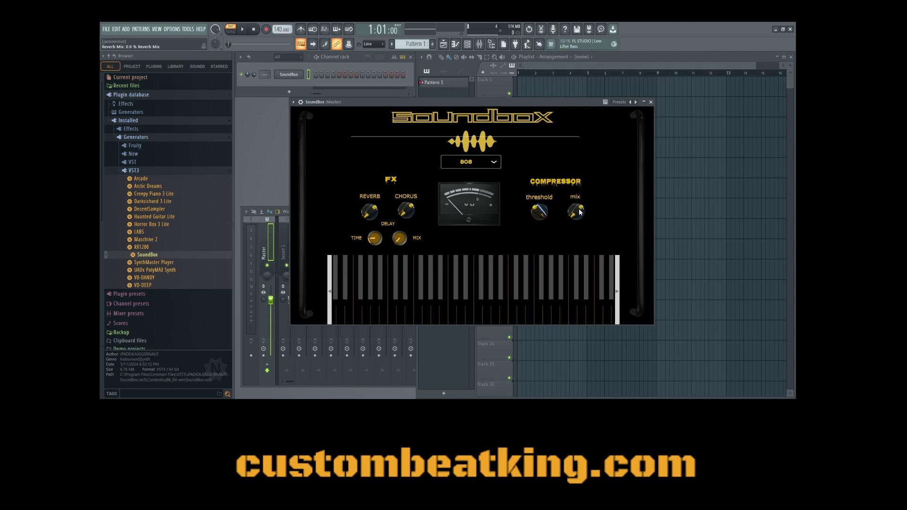
- Browse through the SoundBox presets and load Acoustic Steel to audition it
{"action": "left_click", "coordinate": [494, 163]}
{"action": "left_click", "coordinate": [494, 162]}
{"action": "left_click", "coordinate": [494, 163]}
{"action": "left_click", "coordinate": [493, 163]}
{"action": "left_click", "coordinate": [494, 164]}
{"action": "left_click", "coordinate": [494, 164]}
{"action": "left_click", "coordinate": [495, 164]}
{"action": "left_click", "coordinate": [495, 164]}
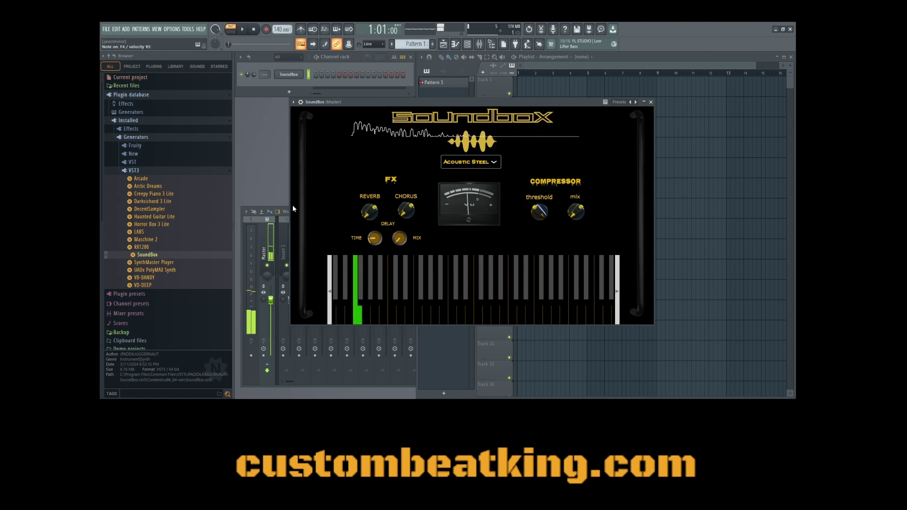
- Raise the reverb and chorus on Acoustic Steel, and try out the delay time and mix before returning both to their starting positions
{"action": "left_click_drag", "start_coordinate": [369, 214], "coordinate": [368, 170]}
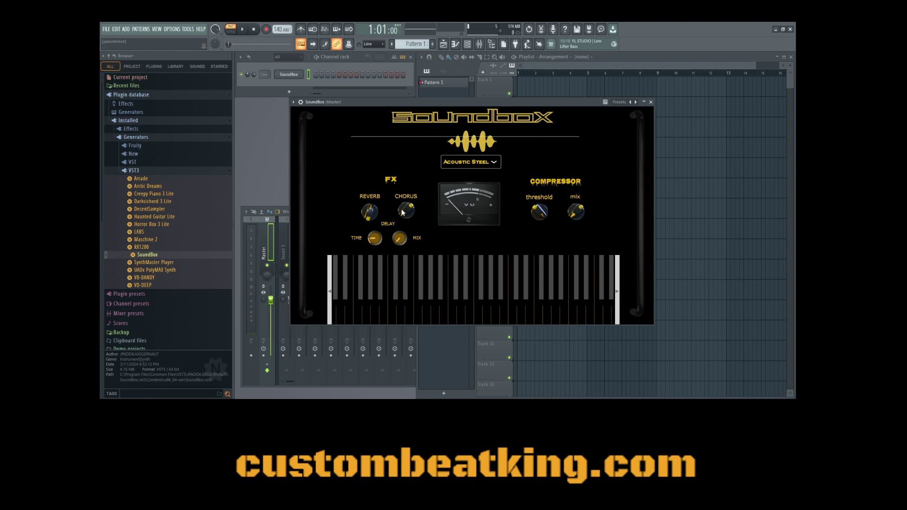
{"action": "left_click_drag", "start_coordinate": [406, 211], "coordinate": [407, 193]}
{"action": "left_click_drag", "start_coordinate": [396, 244], "coordinate": [402, 250]}
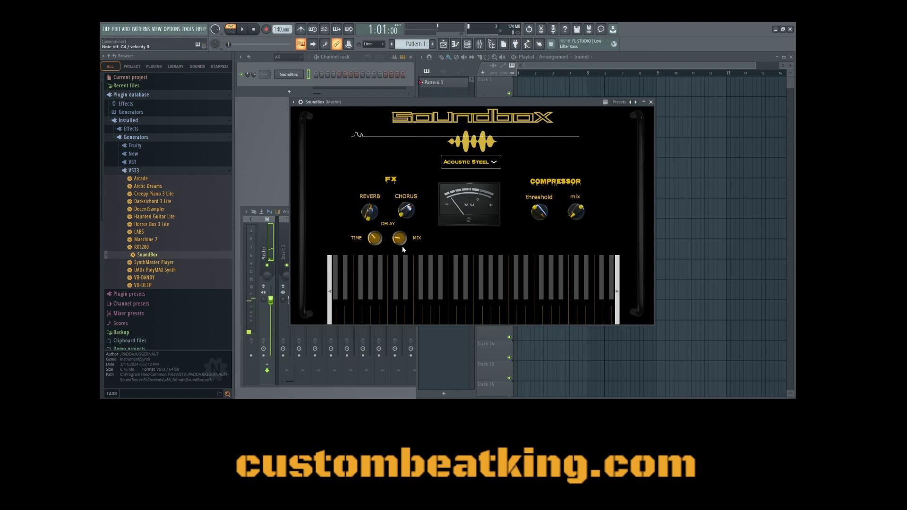
{"action": "left_click_drag", "start_coordinate": [374, 238], "coordinate": [374, 243]}
{"action": "left_click_drag", "start_coordinate": [401, 237], "coordinate": [408, 274]}
- Raise the compressor mix and lower the compressor threshold on the Acoustic Steel preset
{"action": "left_click_drag", "start_coordinate": [575, 211], "coordinate": [575, 189]}
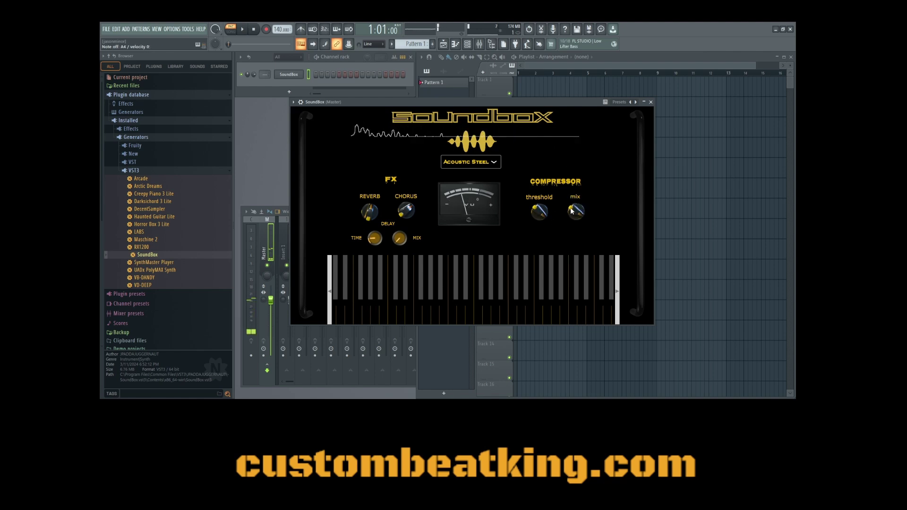
{"action": "left_click_drag", "start_coordinate": [576, 211], "coordinate": [563, 180]}
{"action": "left_click_drag", "start_coordinate": [540, 211], "coordinate": [546, 281]}
{"action": "left_click", "coordinate": [546, 283]}
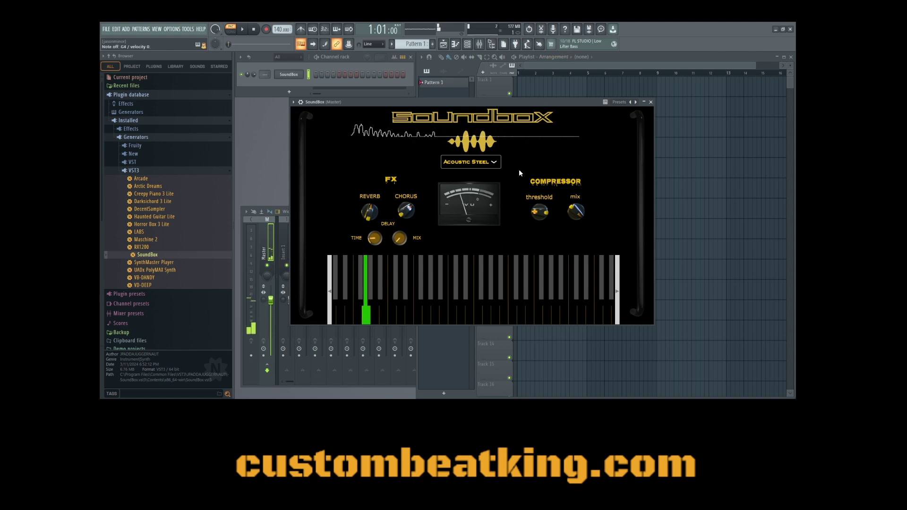
- Load the Banjo preset, raise its reverb to about halfway, and compare it with Acoustic Steel
{"action": "left_click", "coordinate": [473, 164]}
{"action": "left_click", "coordinate": [466, 176]}
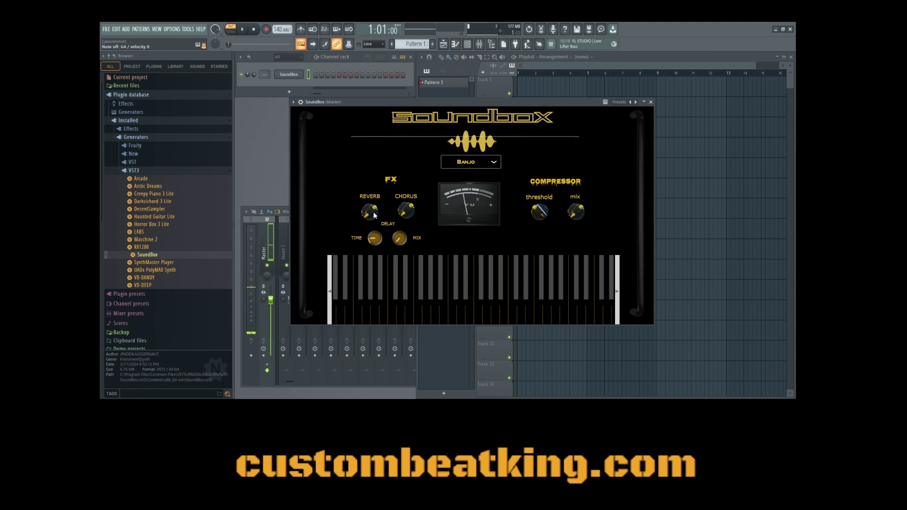
{"action": "left_click_drag", "start_coordinate": [370, 212], "coordinate": [360, 169]}
{"action": "key", "text": "Down"}
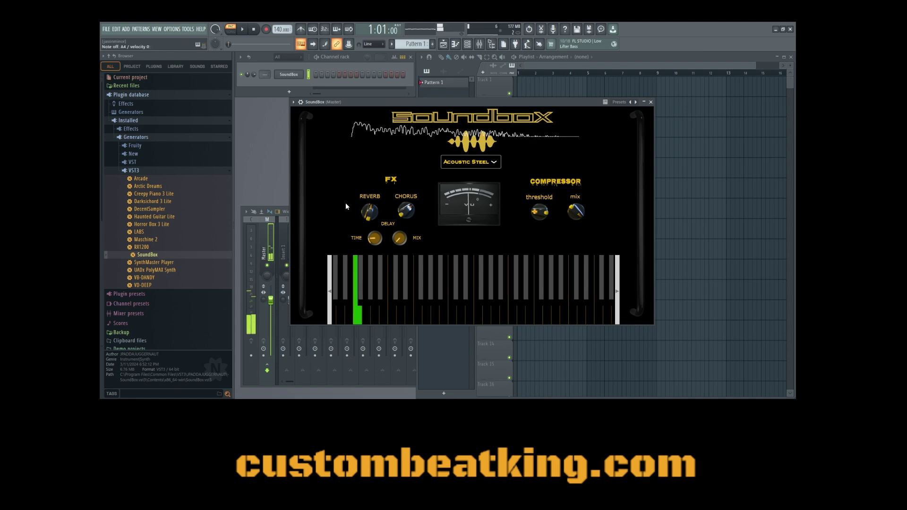
{"action": "key", "text": "Down"}
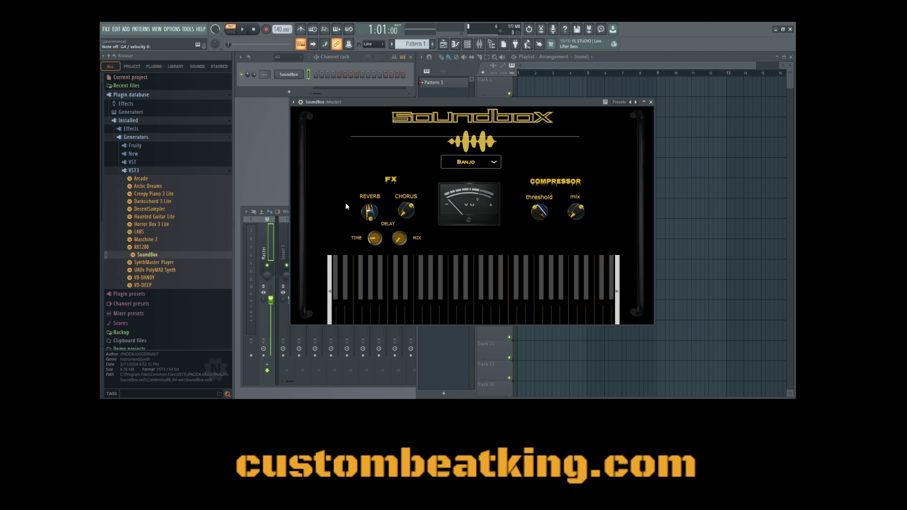
- Load the Edge Pad preset and play several notes to audition it
{"action": "key", "text": "Down"}
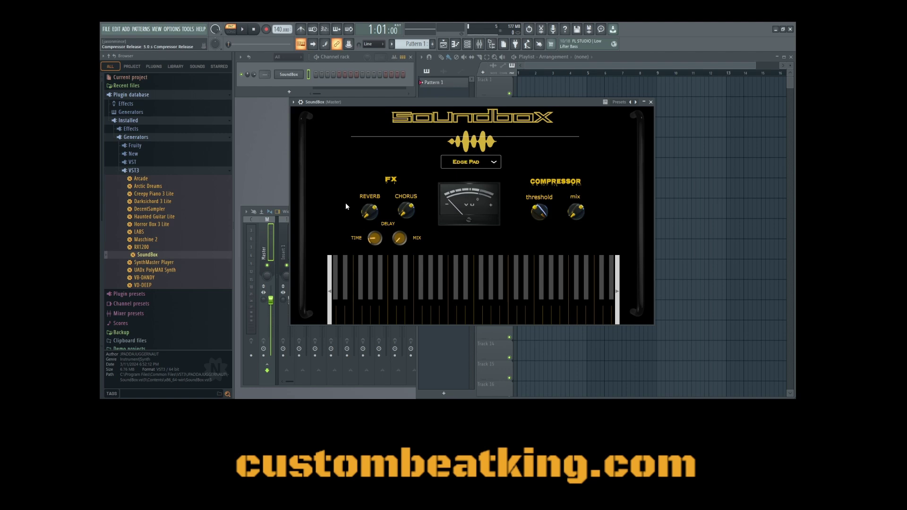
{"action": "key", "text": "v"}
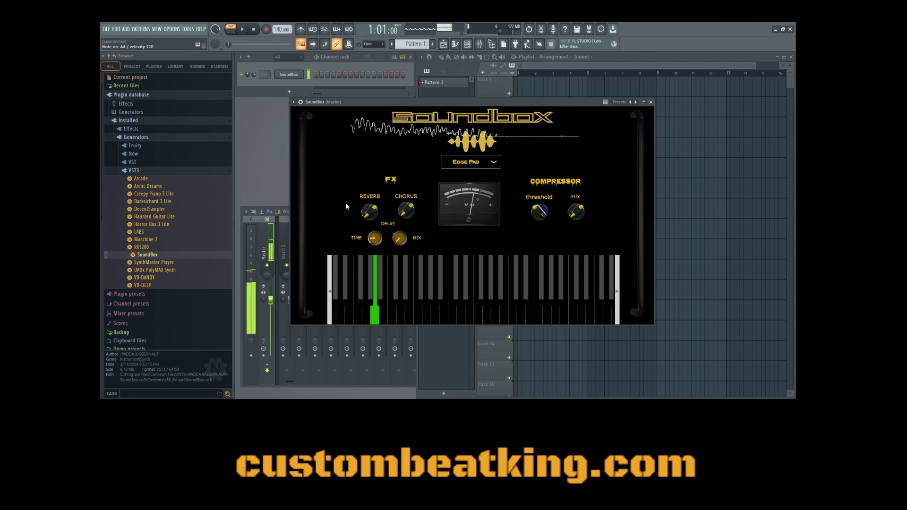
{"action": "key", "text": "b"}
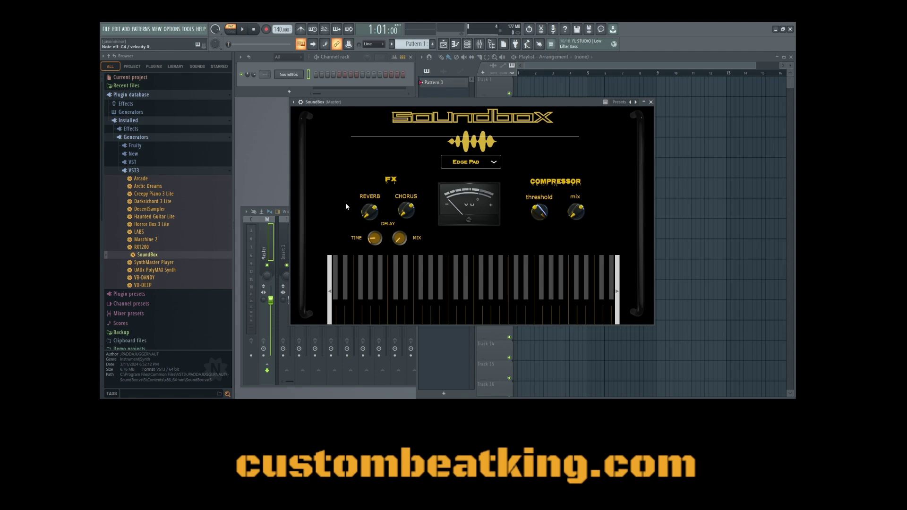
{"action": "key", "text": "Down"}
{"action": "key", "text": "Up"}
- Try higher reverb and chorus on Edge Pad, and turn the delay mix up and back down
{"action": "left_click_drag", "start_coordinate": [369, 210], "coordinate": [371, 163]}
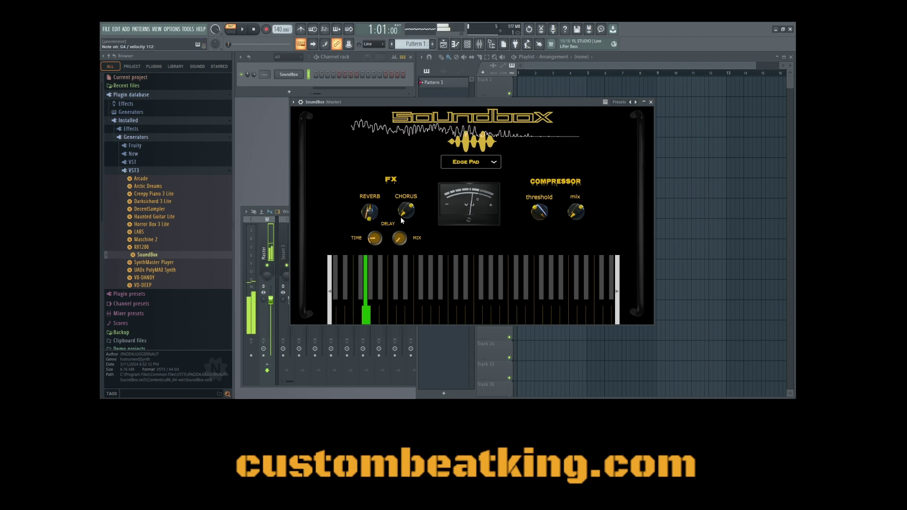
{"action": "left_click_drag", "start_coordinate": [404, 213], "coordinate": [400, 137]}
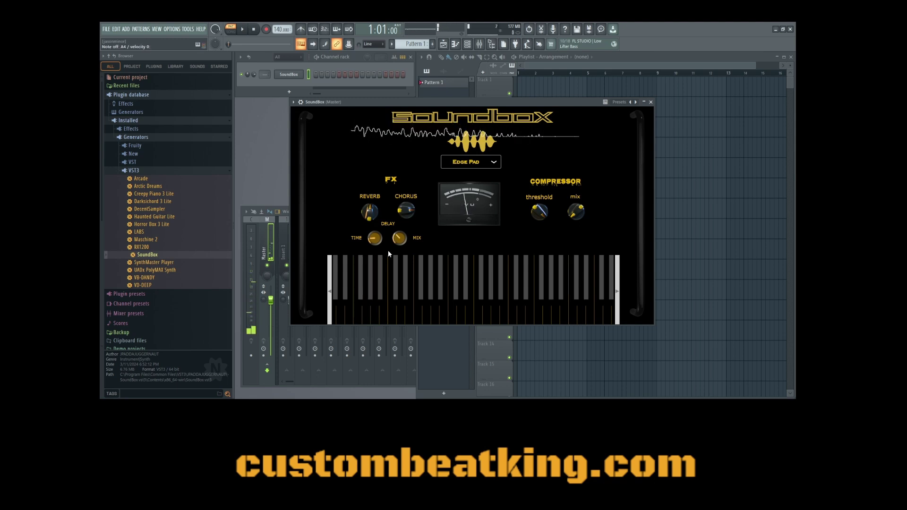
{"action": "left_click_drag", "start_coordinate": [399, 238], "coordinate": [397, 261]}
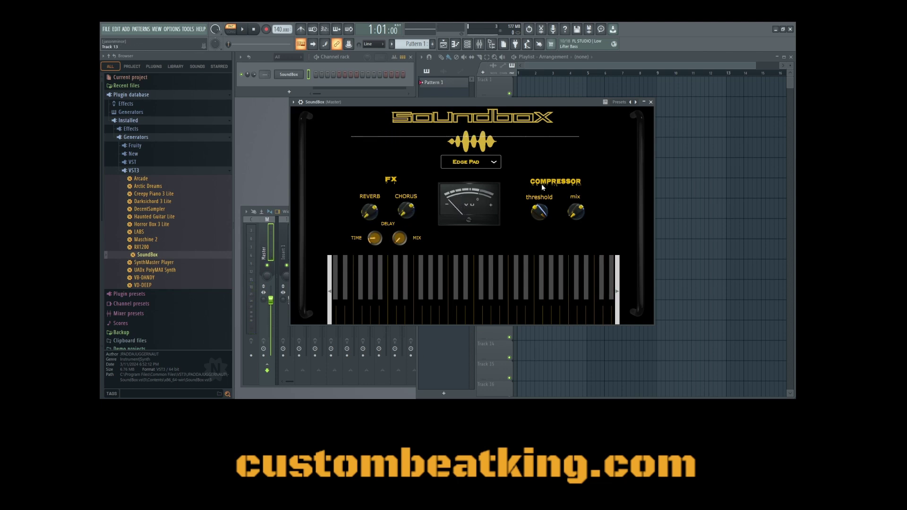
- Audition the Daggerstring, Dullshine and Synth 1 presets one after another
{"action": "scroll", "coordinate": [467, 162], "scroll_direction": "down", "scroll_amount": 3}
{"action": "key", "text": "Down"}
{"action": "left_click", "coordinate": [458, 175]}
{"action": "key", "text": "Down"}
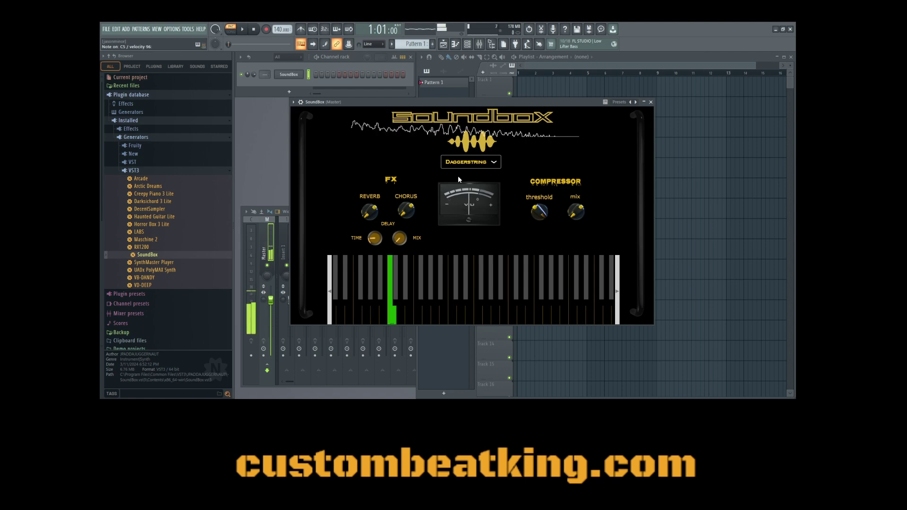
{"action": "key", "text": "Down"}
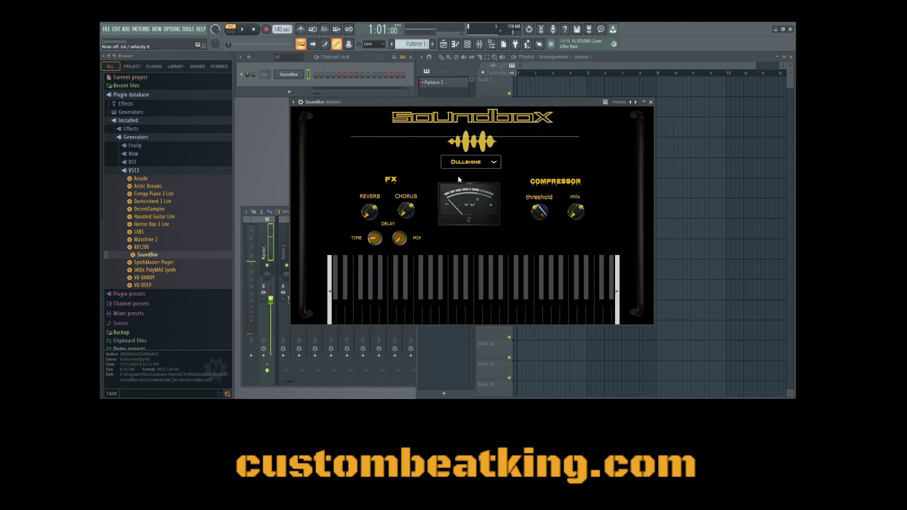
{"action": "key", "text": "Down"}
{"action": "key", "text": "Down"}
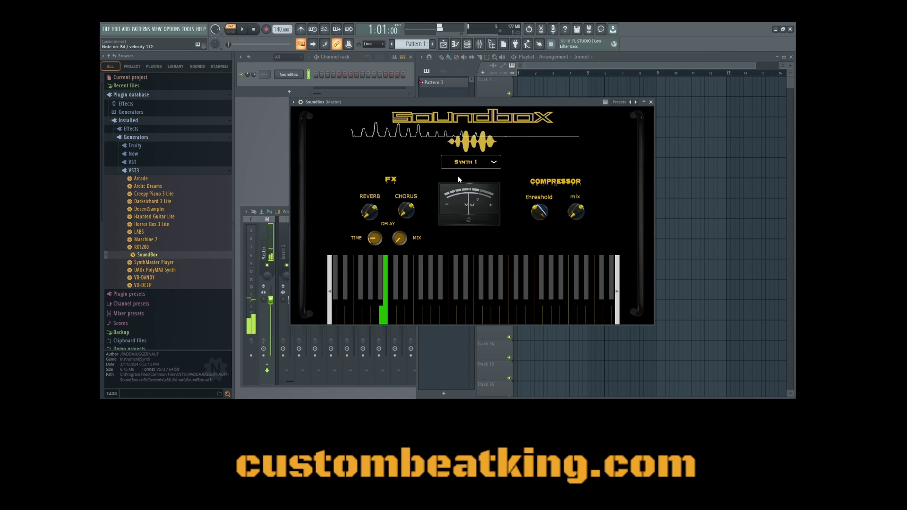
- Audition the Synthunder, Wavewash and Sloopsynth presets in turn
{"action": "key", "text": "Down"}
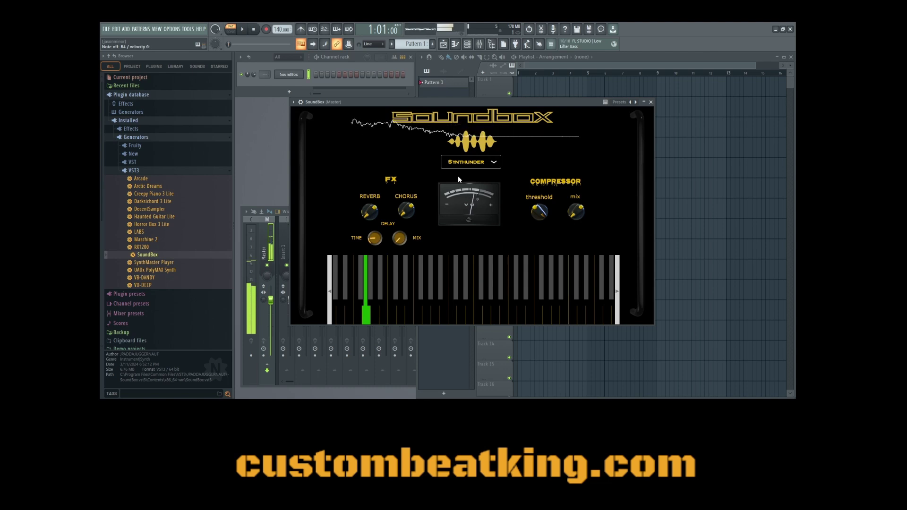
{"action": "key", "text": "Down"}
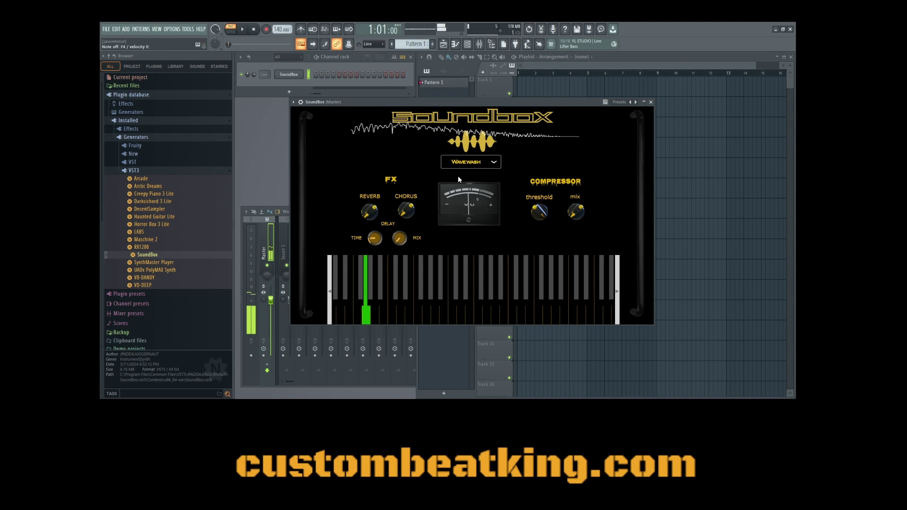
{"action": "key", "text": "Down"}
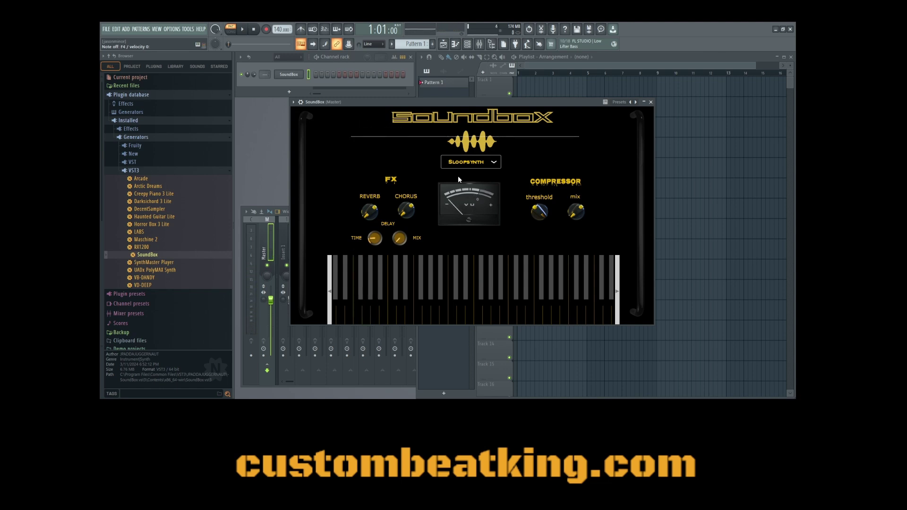
- Load the Stabbydrag preset and play A4 repeatedly to audition it
{"action": "key", "text": "Down"}
{"action": "scroll", "coordinate": [483, 165], "scroll_direction": "down", "scroll_amount": 1}
{"action": "key", "text": "n"}
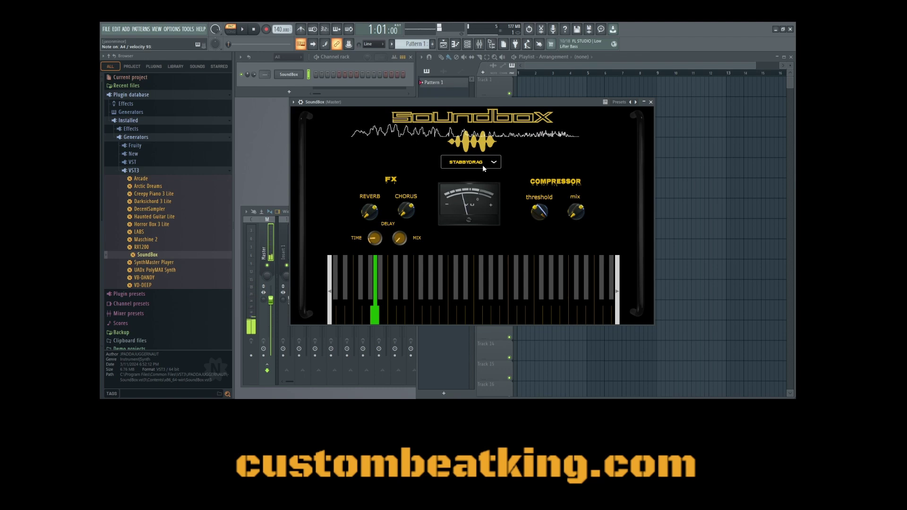
{"action": "key", "text": "n"}
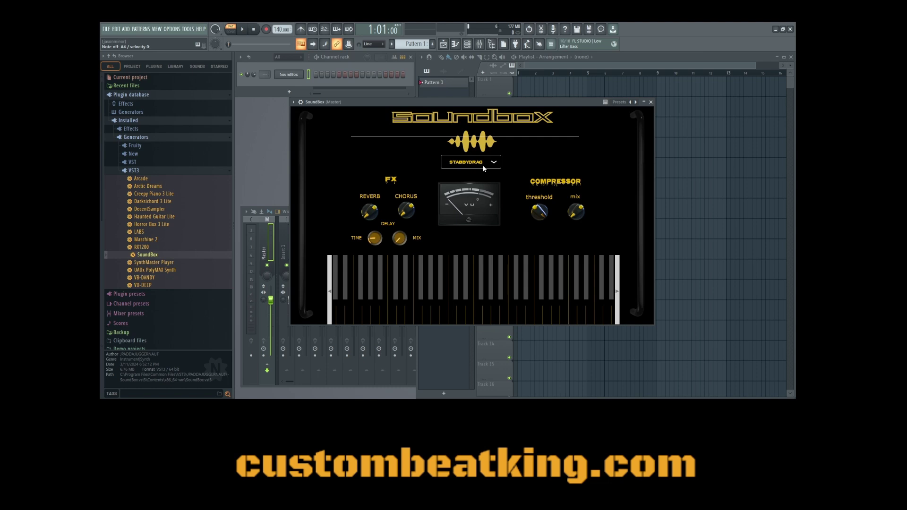
- Load the Gtrstar preset and play a note to audition it
{"action": "key", "text": "Down"}
{"action": "key", "text": "n"}
{"action": "key", "text": "ctrl+s"}
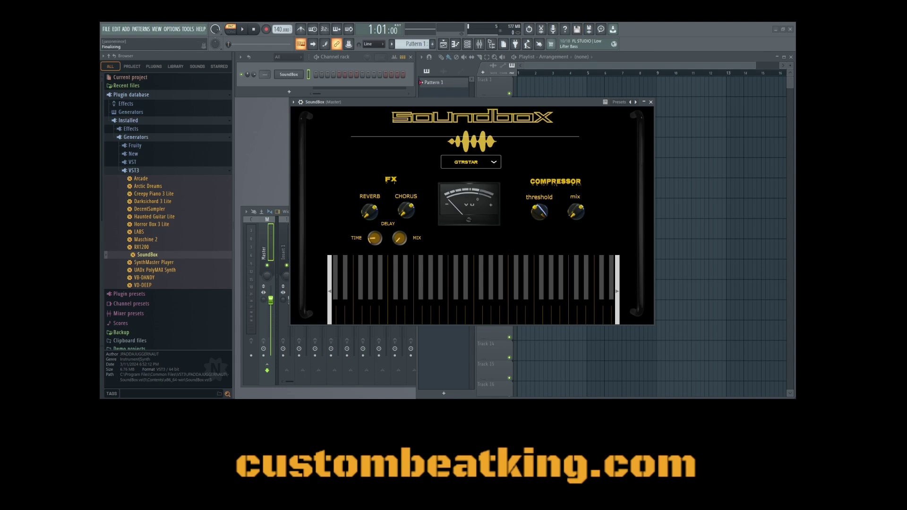